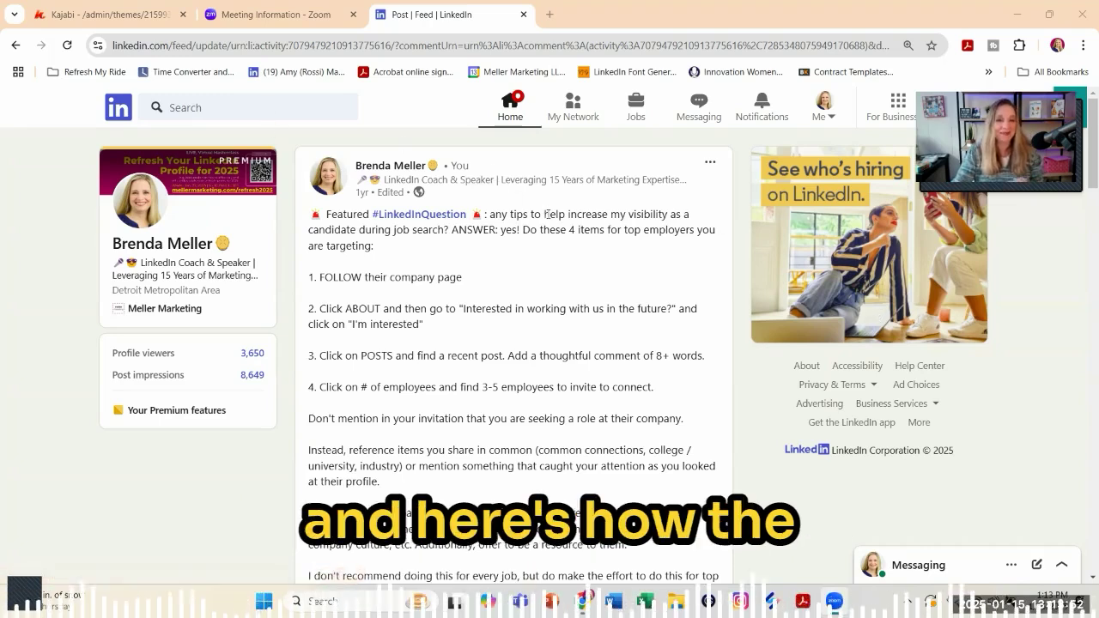
Bring up the Repost dropdown on the job-search tip post.
scroll(597, 226, down, 1)
scroll(598, 226, down, 9)
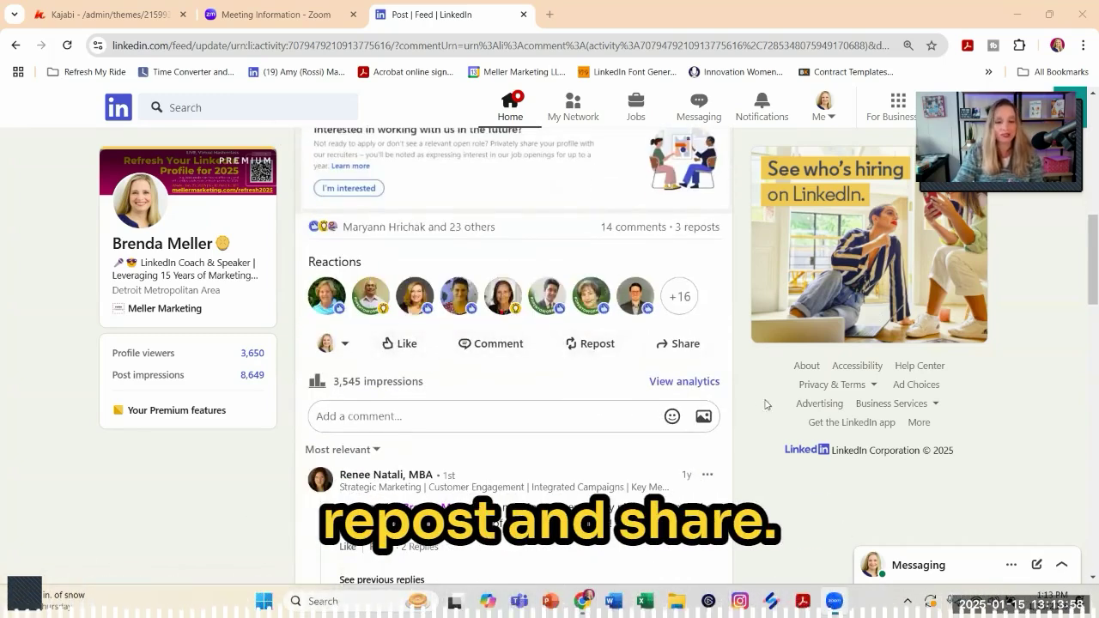
click(604, 354)
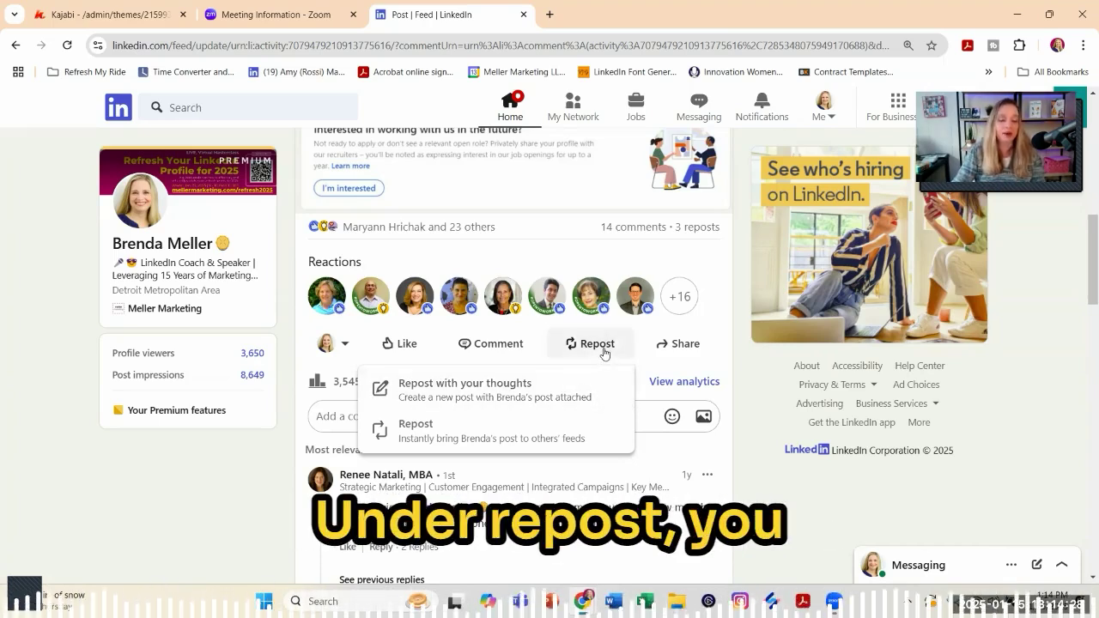
Start a 'Repost with your thoughts' draft and open its Post settings.
click(509, 388)
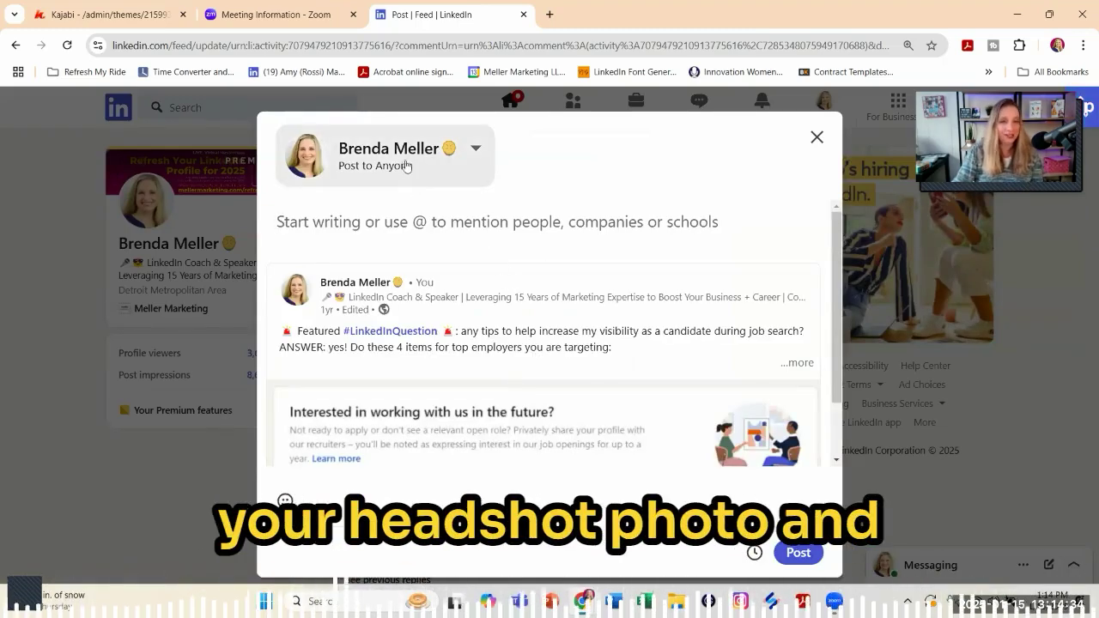
click(477, 150)
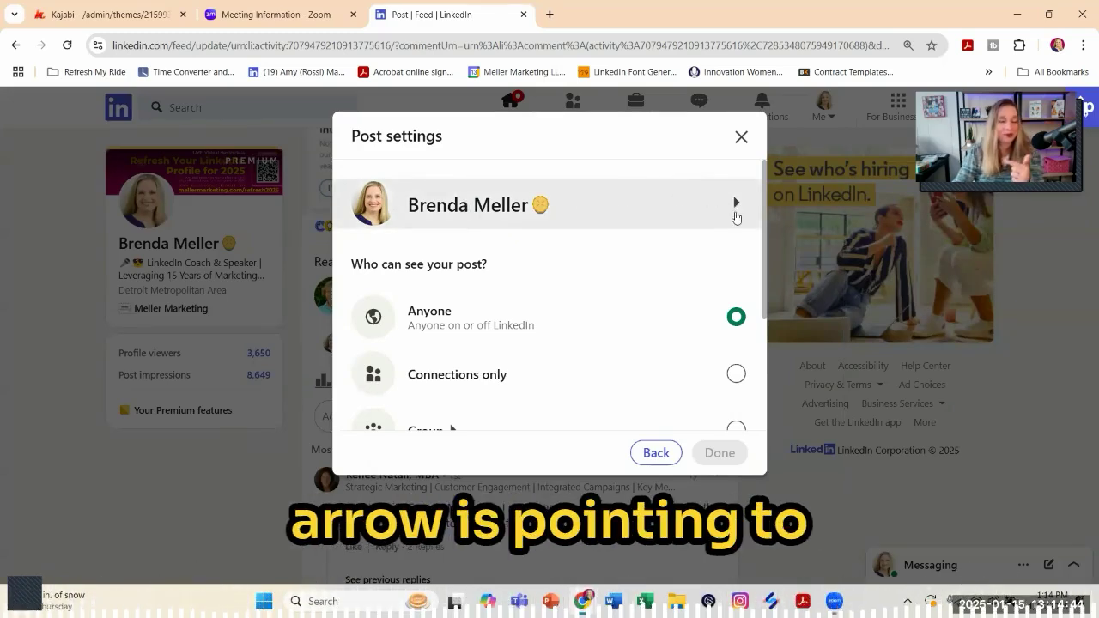
Set the repost to publish as MellerMarketing.com, visible to Anyone, and save the settings.
click(736, 208)
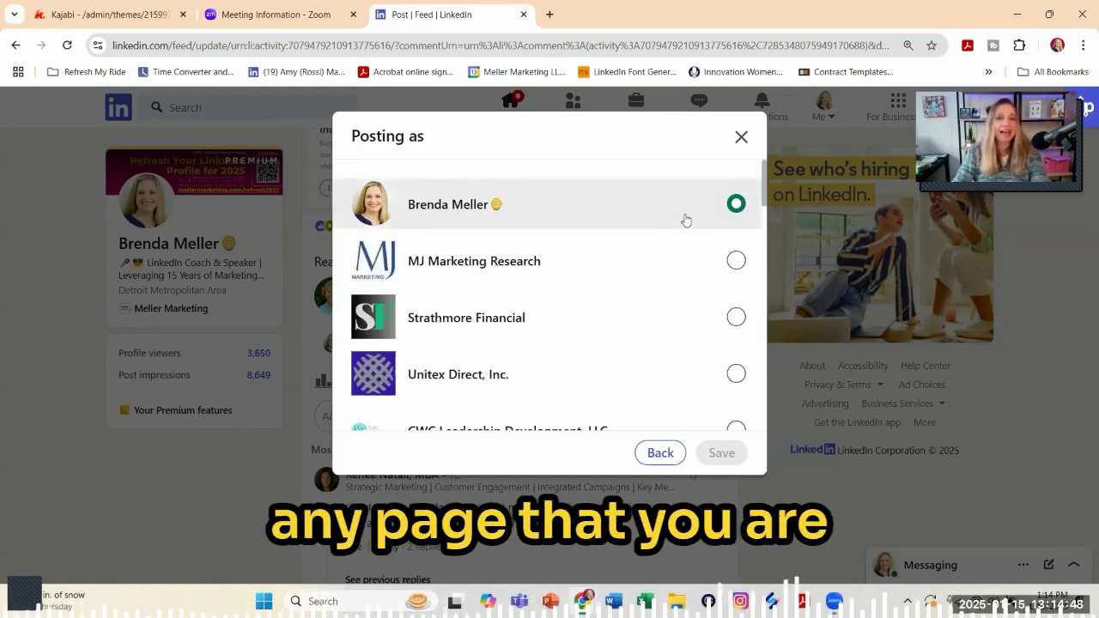
scroll(686, 221, down, 4)
scroll(686, 220, down, 5)
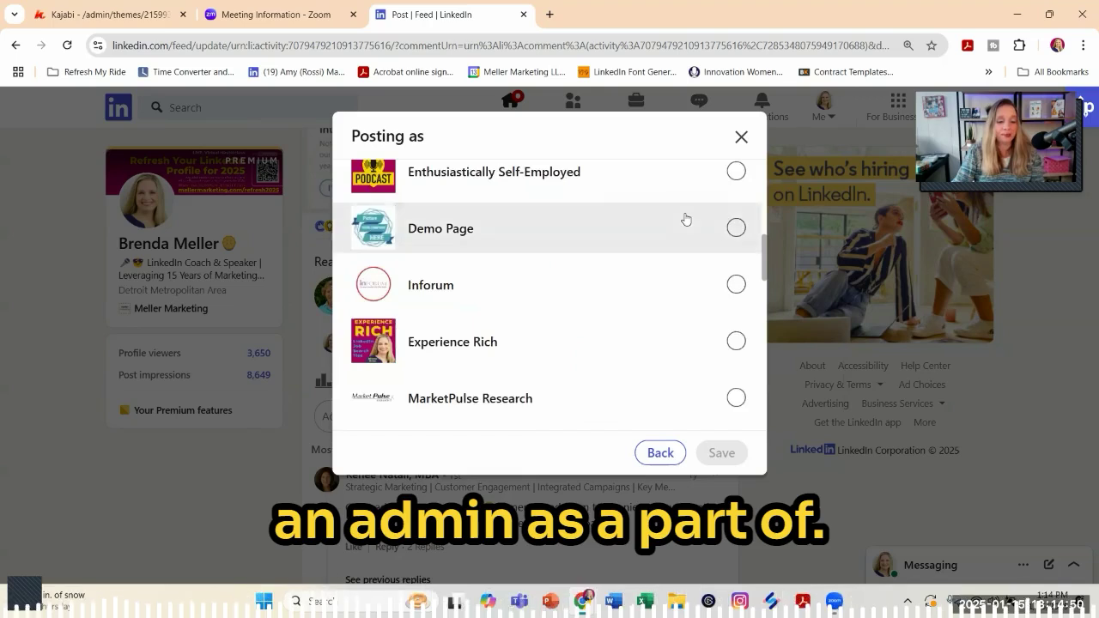
scroll(684, 219, down, 5)
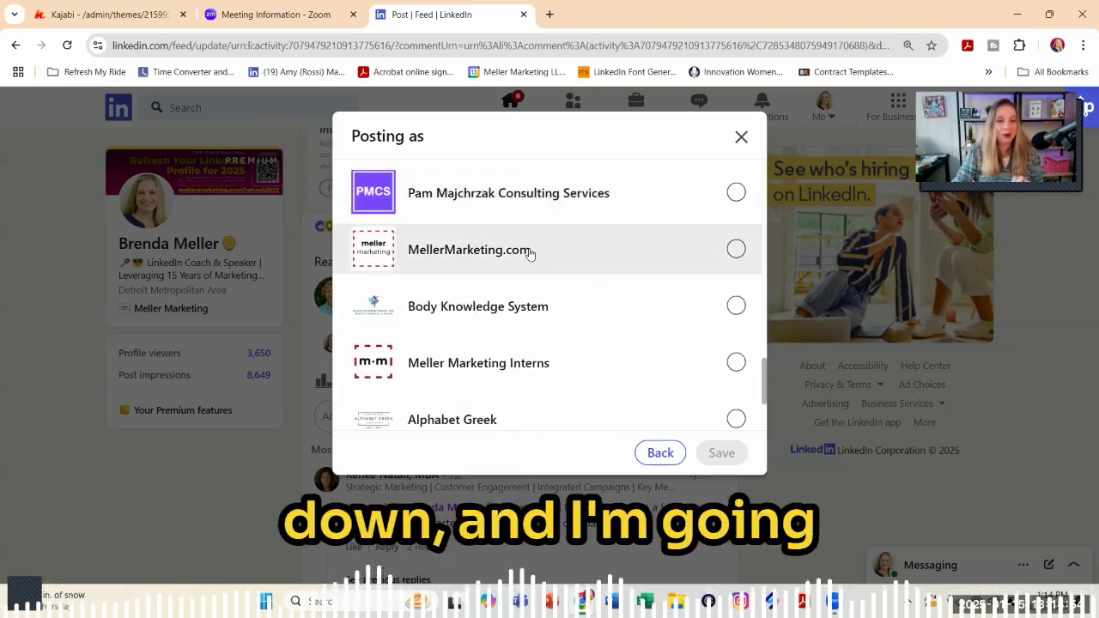
click(730, 254)
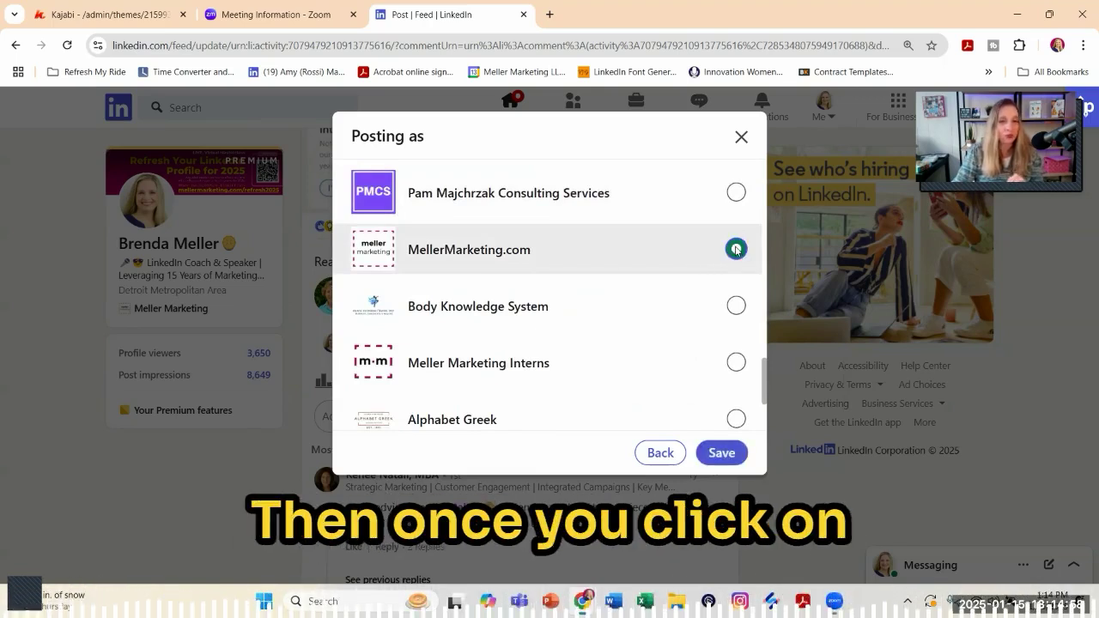
click(722, 455)
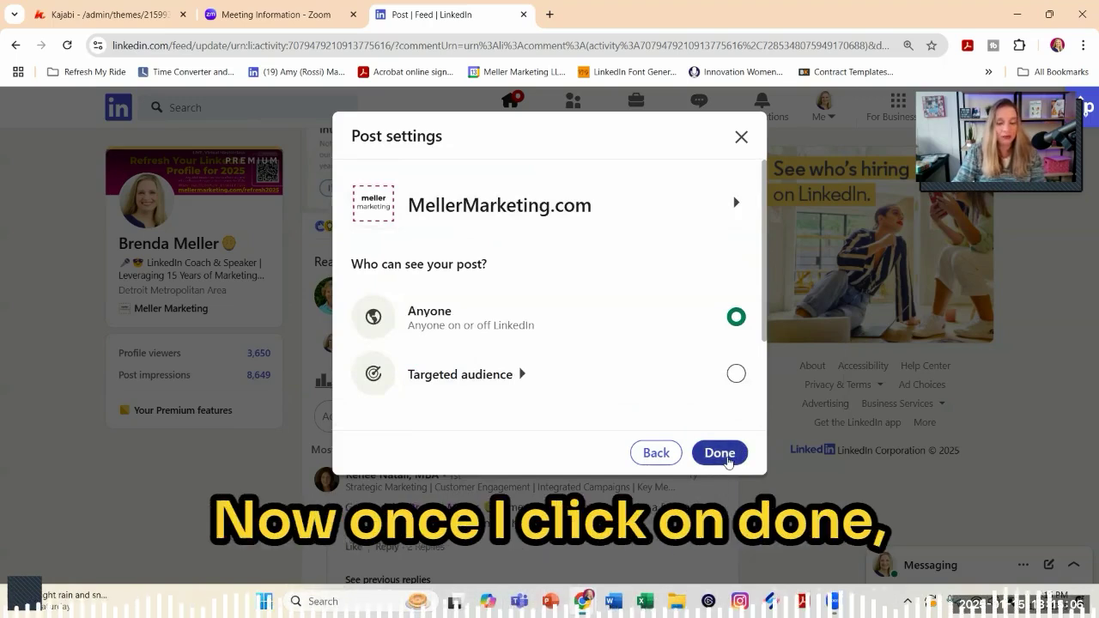
click(720, 454)
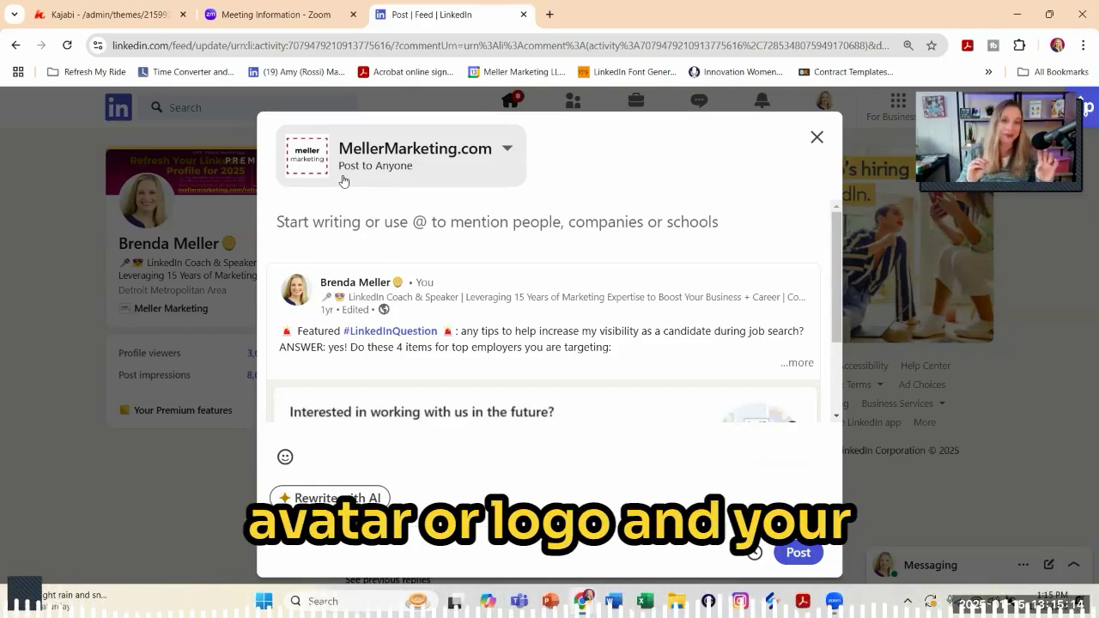
Paste the commentary opening 'Looking for a new job in 2025?' with its two 50% tips.
click(352, 227)
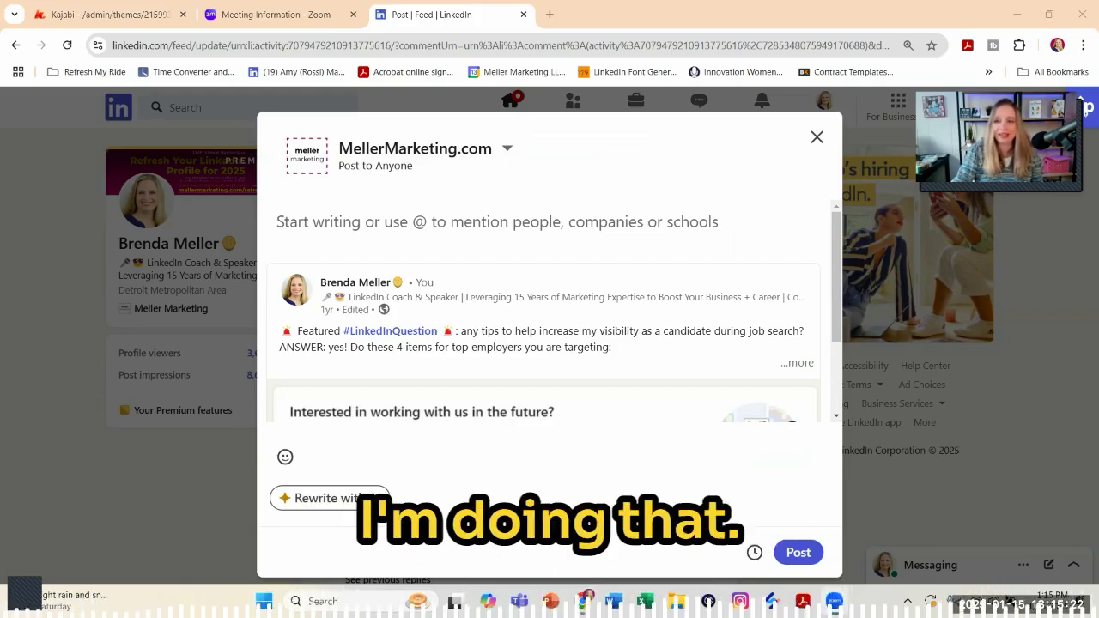
text(Looking for a new job in 2025? Check out these 4 PRO TIPS for increasing visibility for yourself as a candidate.  ✅ 50% of your job search should be time spent applying to job boards.  ✅ The other 50% should be doing activities that increase your visibility.)
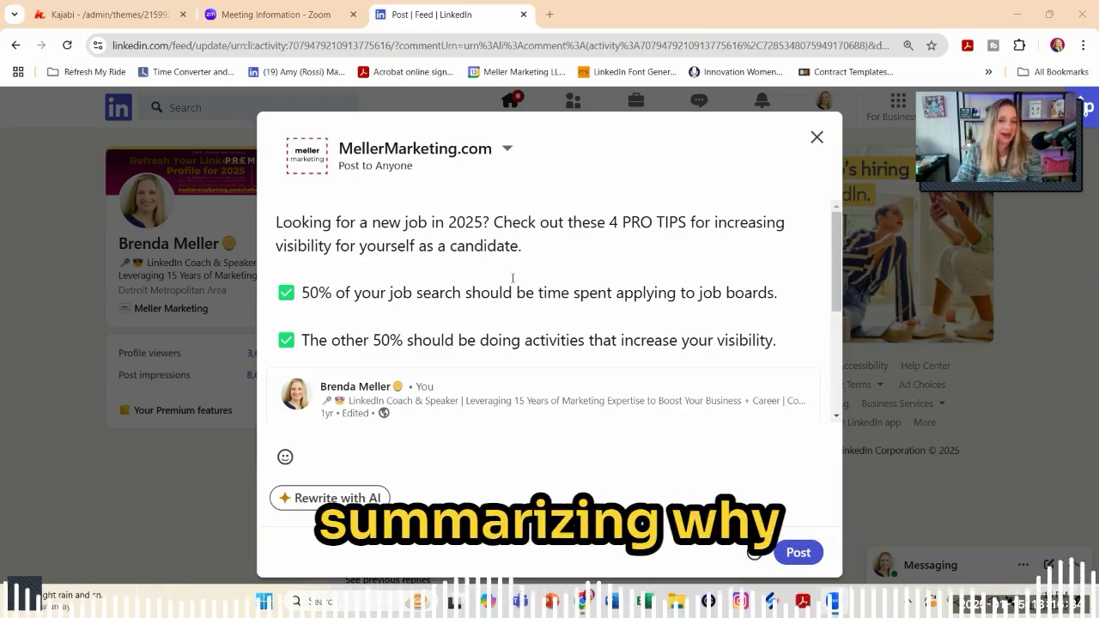
scroll(513, 277, down, 1)
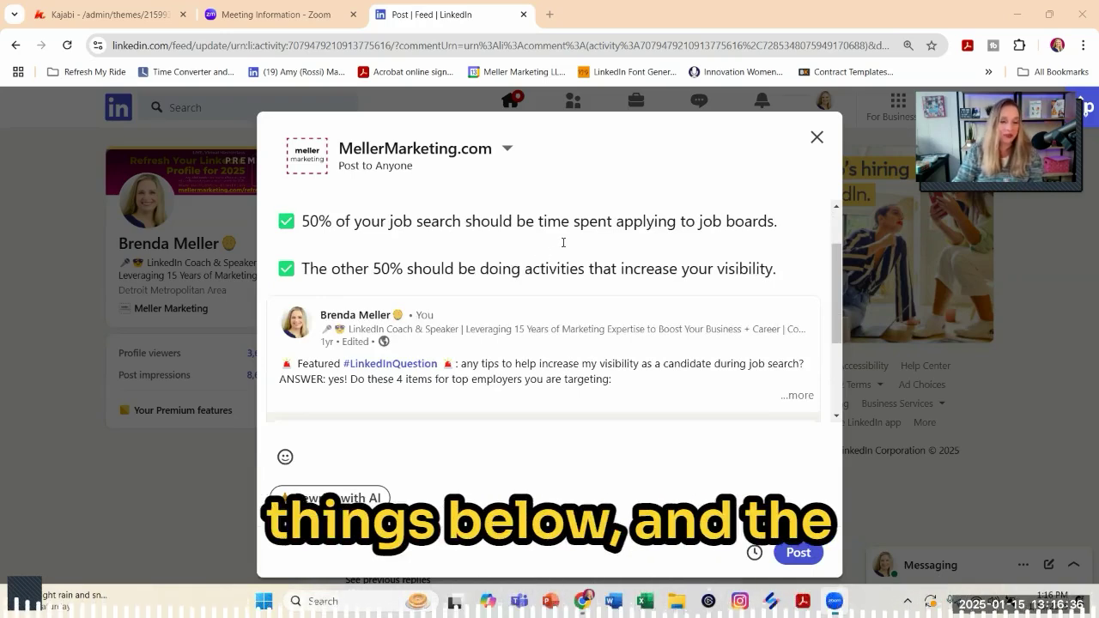
scroll(581, 249, down, 1)
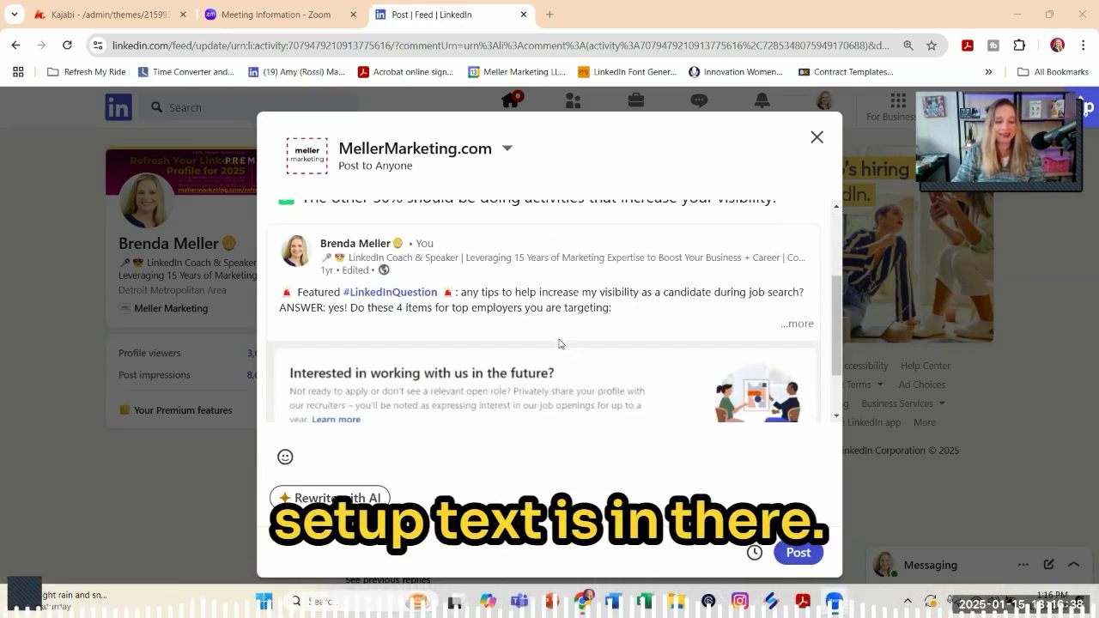
scroll(584, 339, up, 2)
click(558, 237)
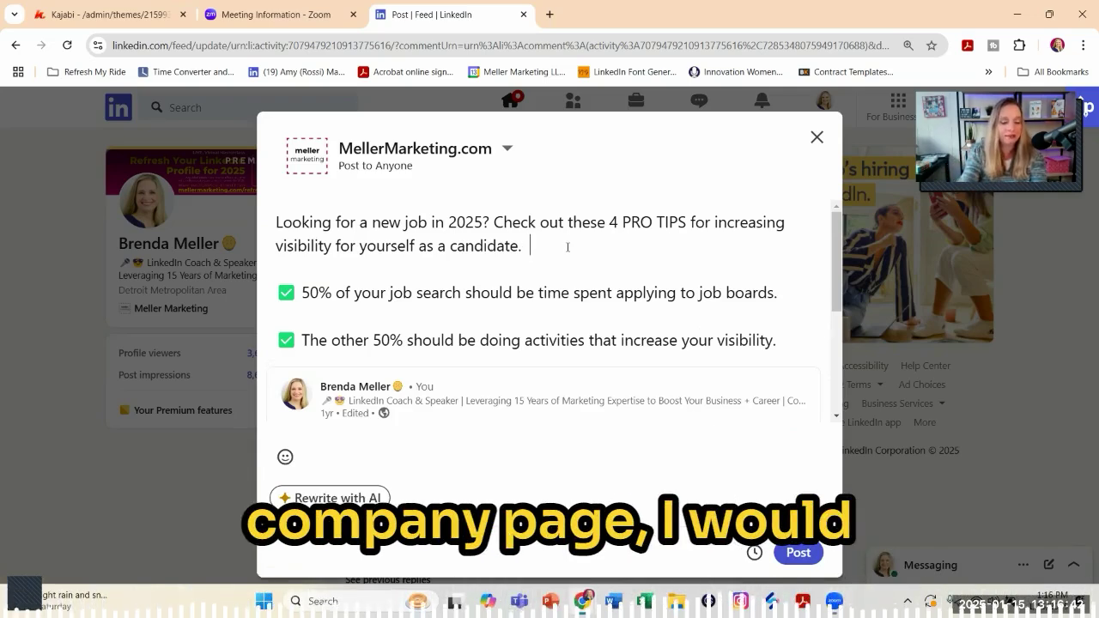
Mention the original author after the intro line and publish the repost.
text(~ @b)
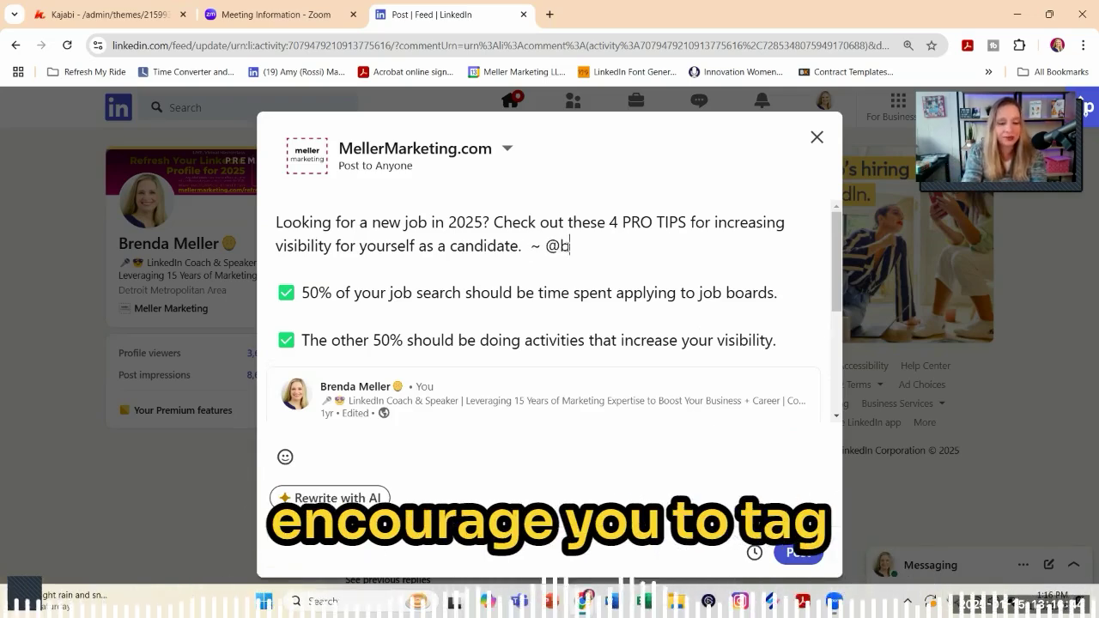
text(renda-m)
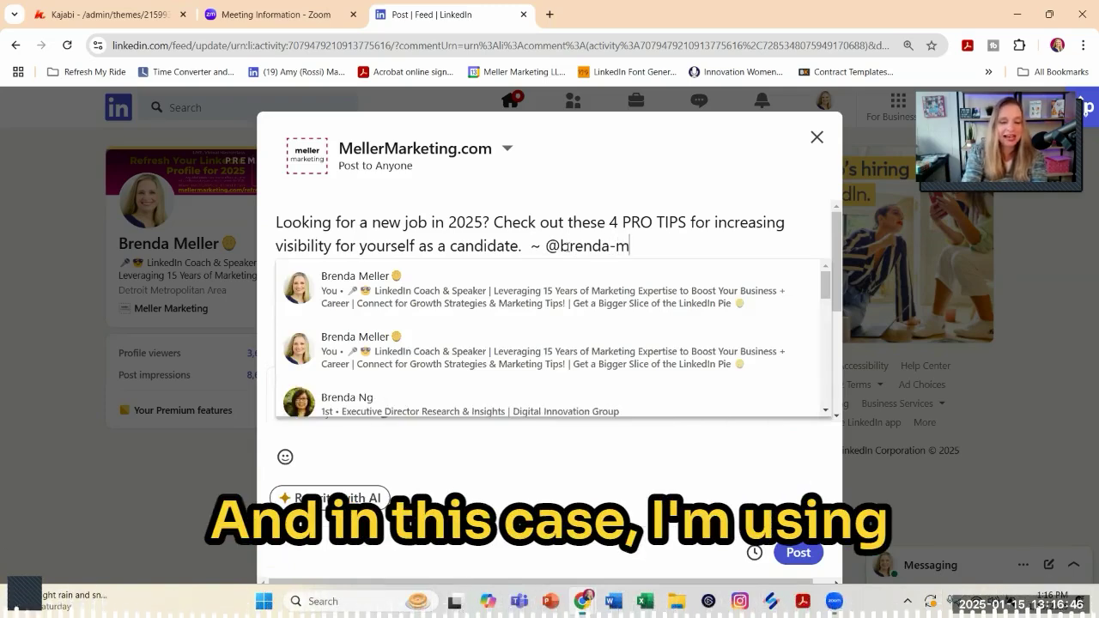
text(eller)
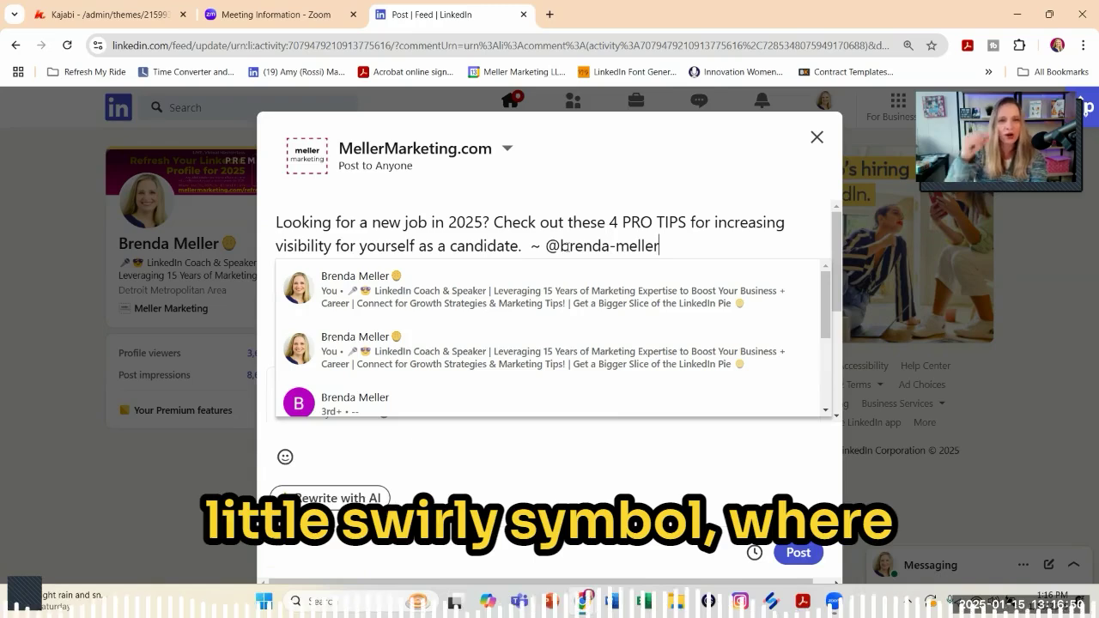
click(557, 295)
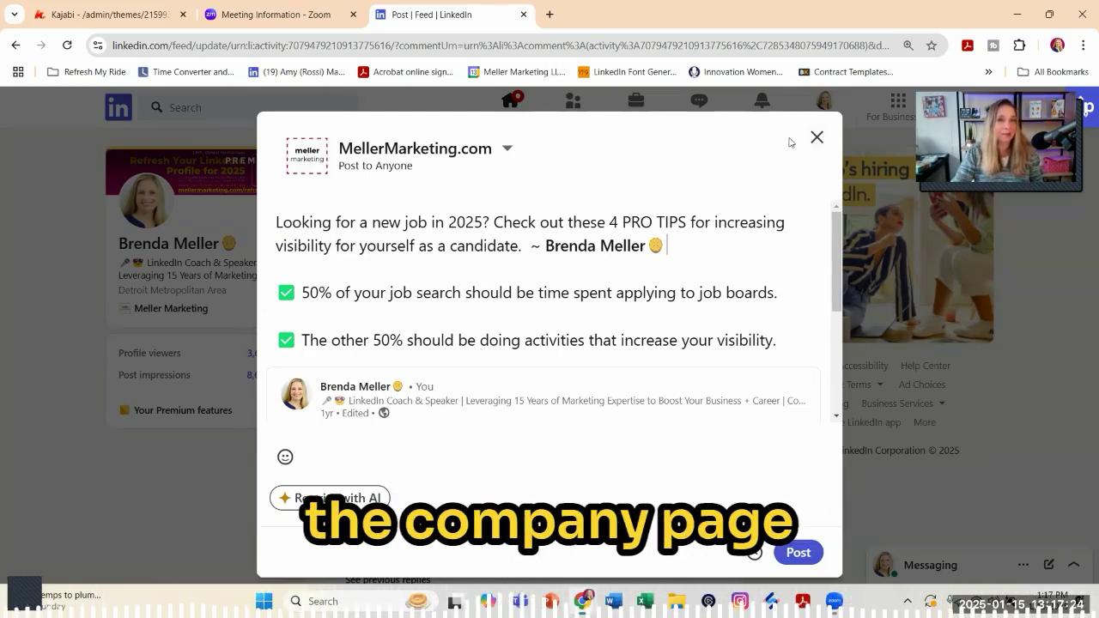
click(798, 553)
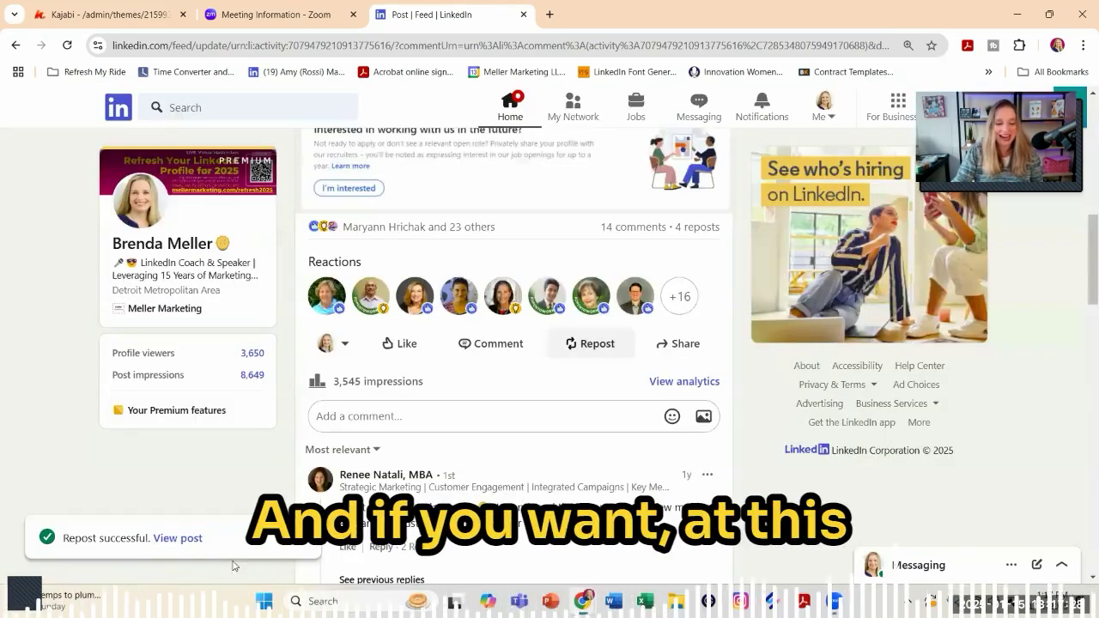
Open the published MellerMarketing.com repost via 'View post' and scroll to its action bar.
click(173, 541)
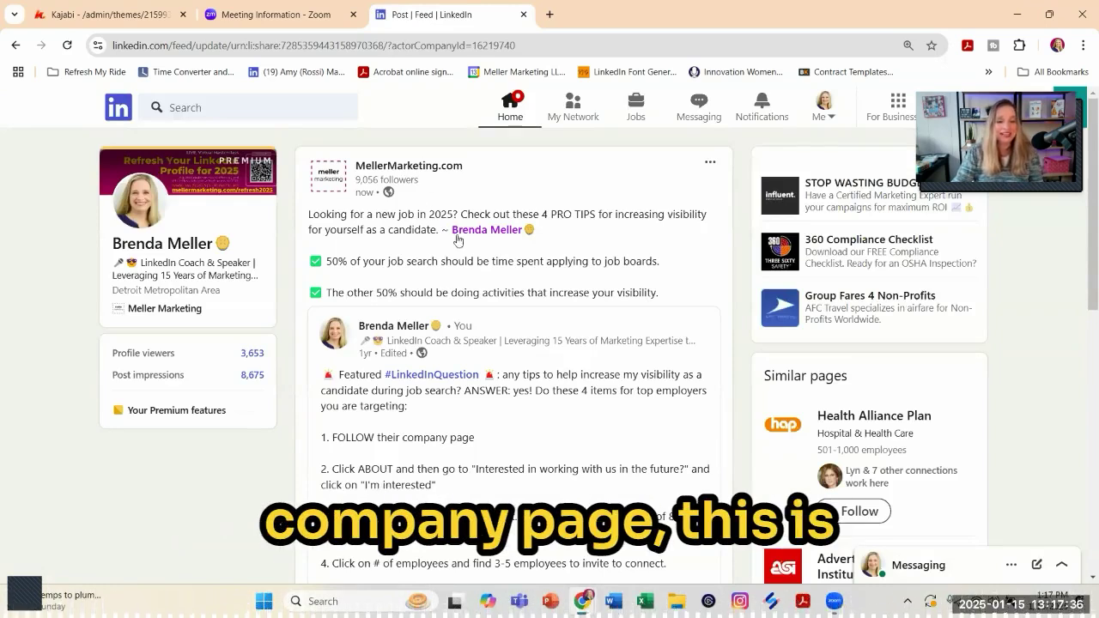
scroll(515, 287, down, 7)
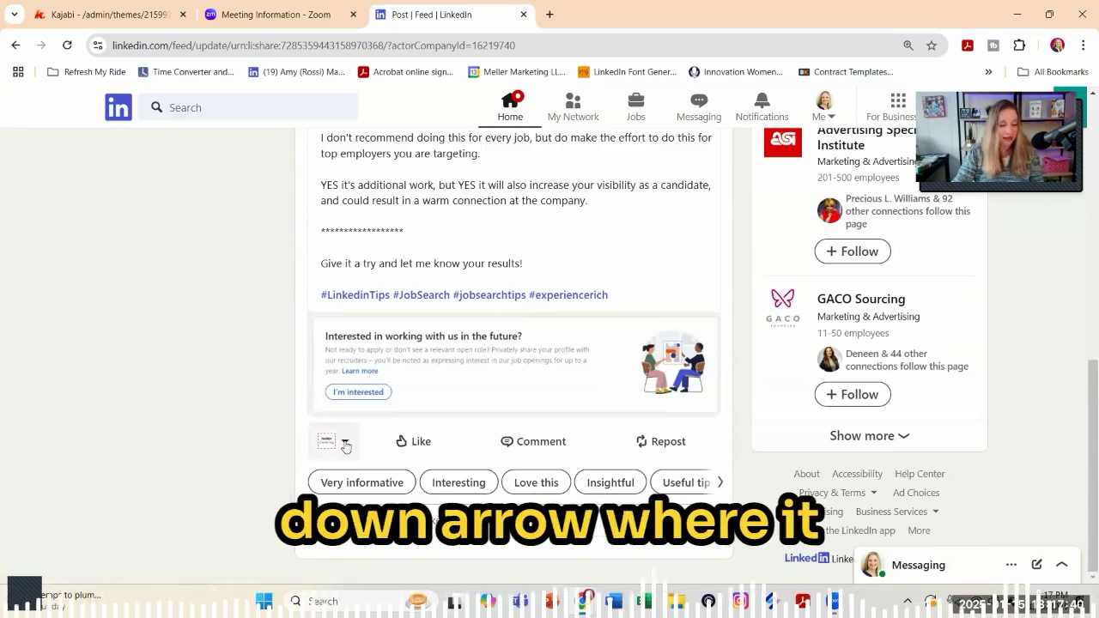
Switch the commenting identity from the company page to the personal profile.
click(344, 443)
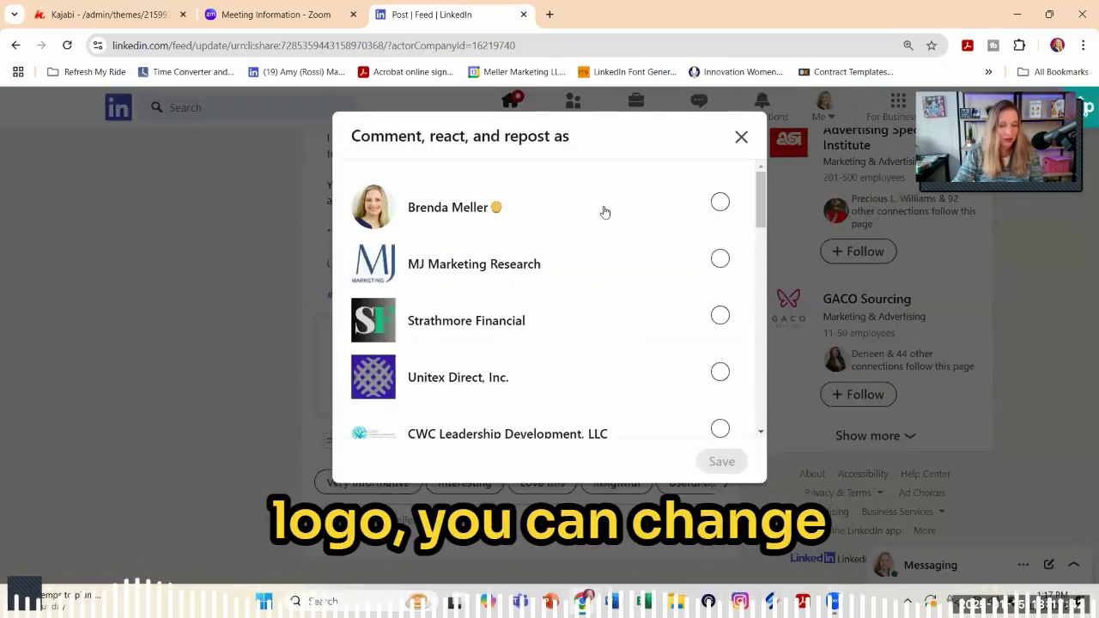
click(720, 201)
click(721, 461)
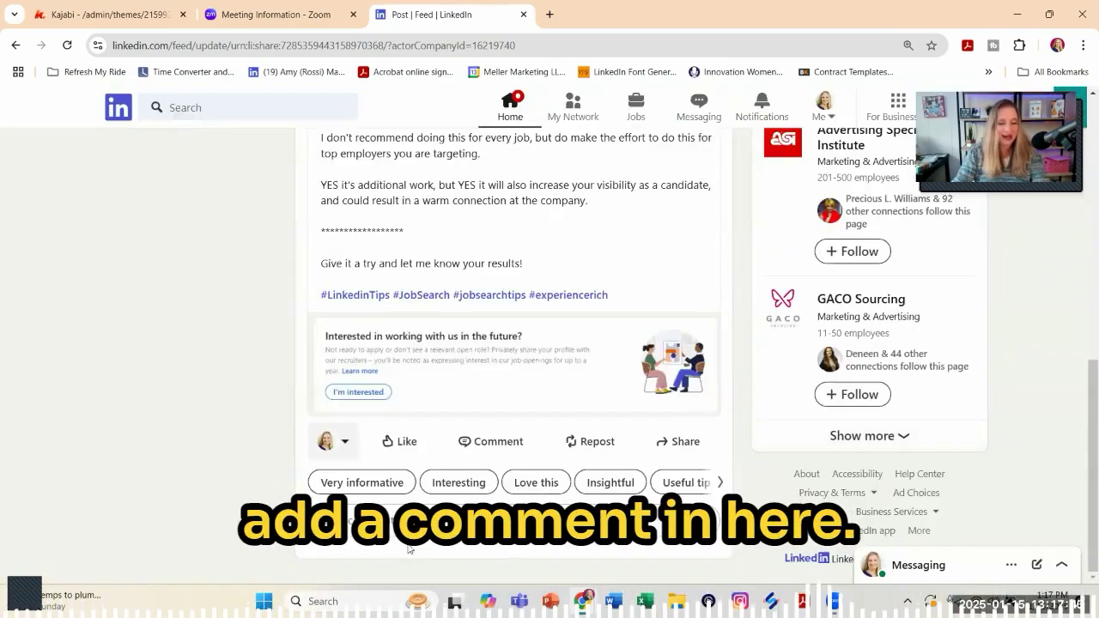
Post the comment 'Hope you find this tip helpful.' under the repost.
text(Ho)
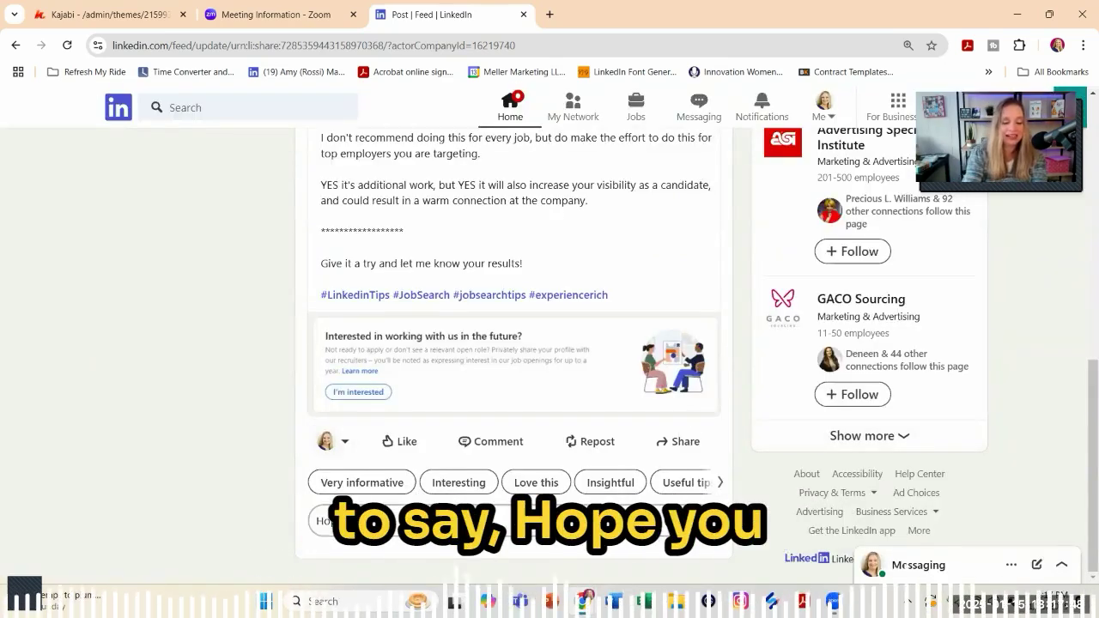
text(pe you find this)
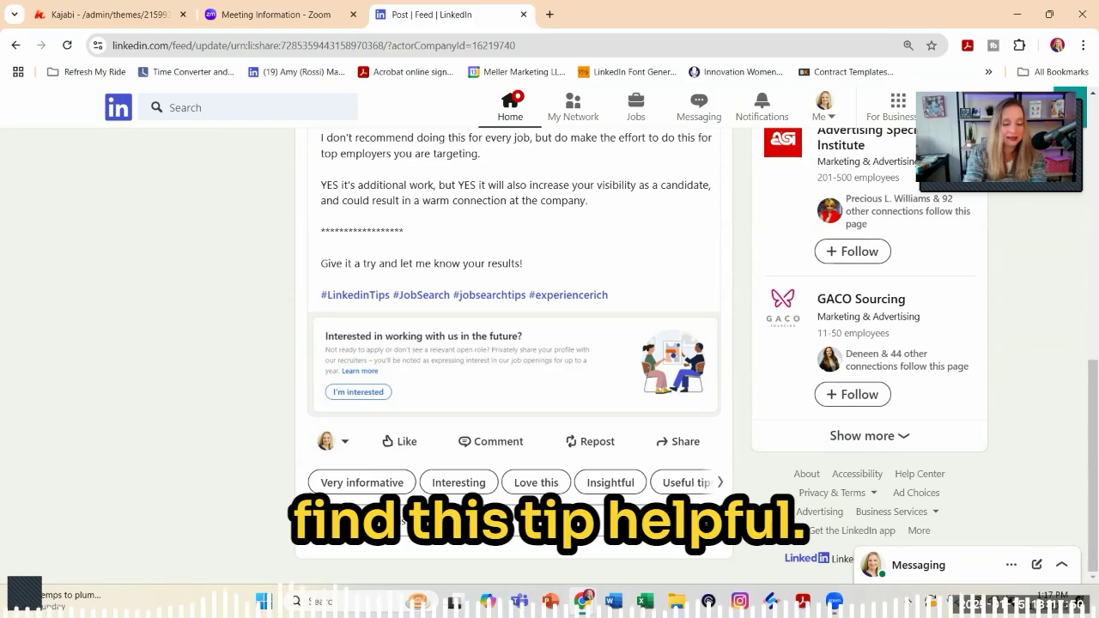
text( tipful)
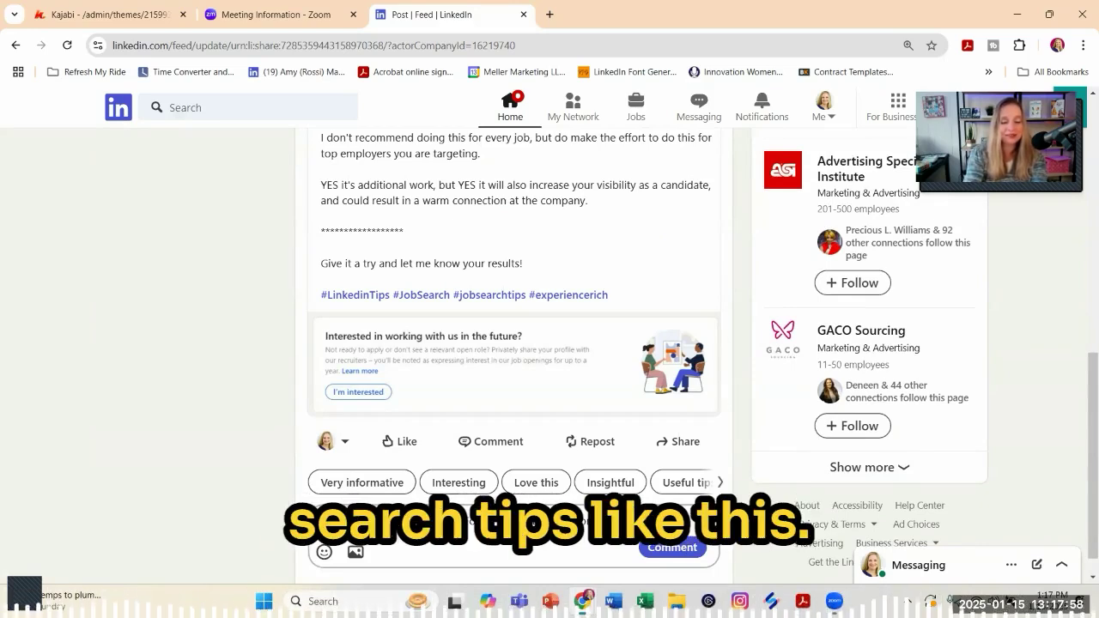
key(Return)
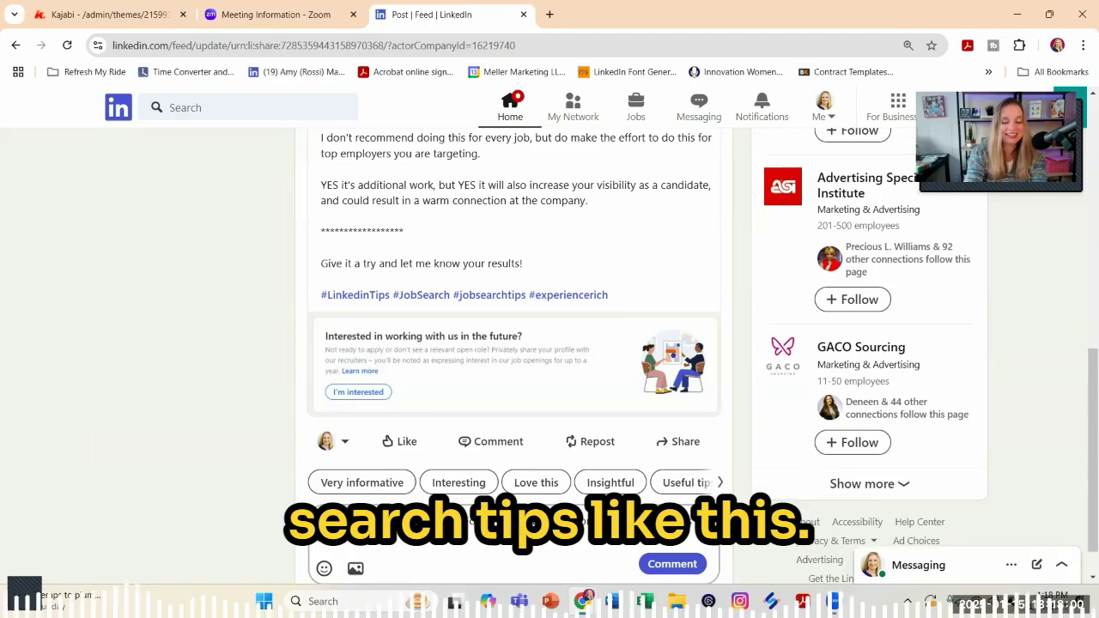
click(672, 564)
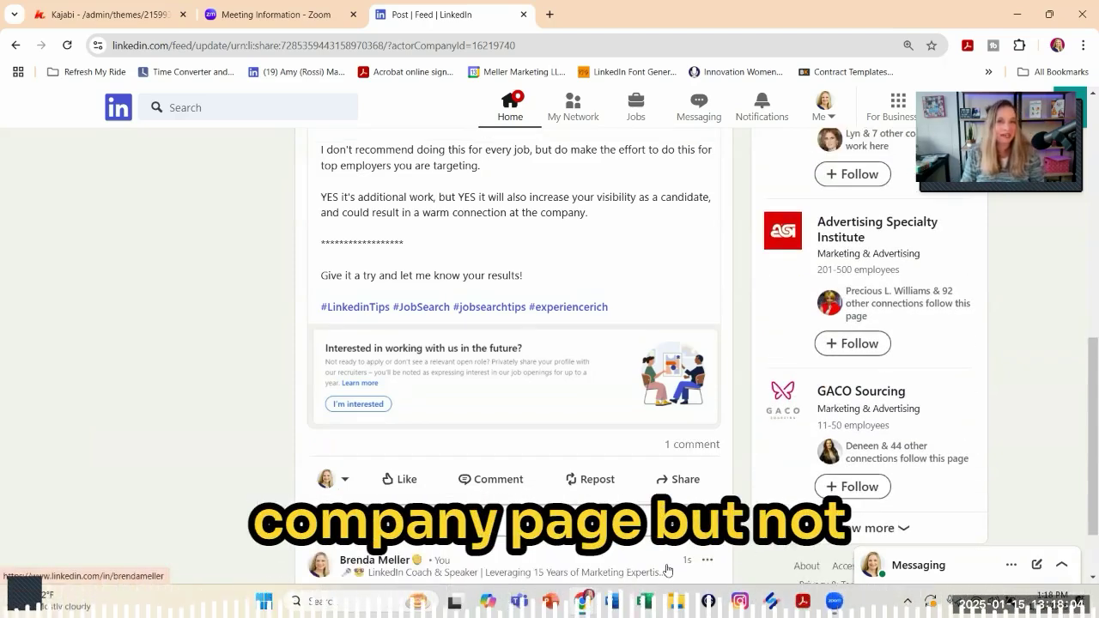